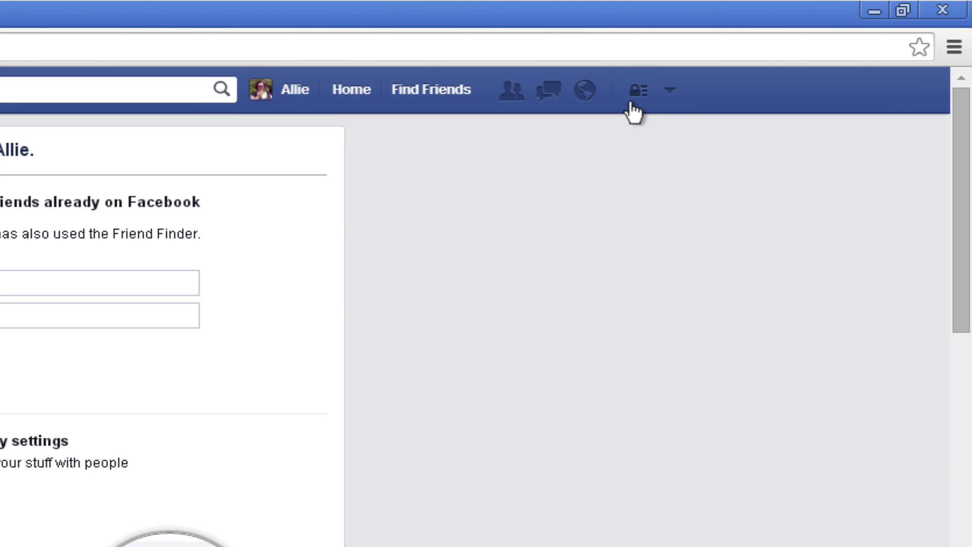
# Step: Open the Privacy Settings and Tools page from the Privacy Shortcuts lock menu
pyautogui.click(777, 53)
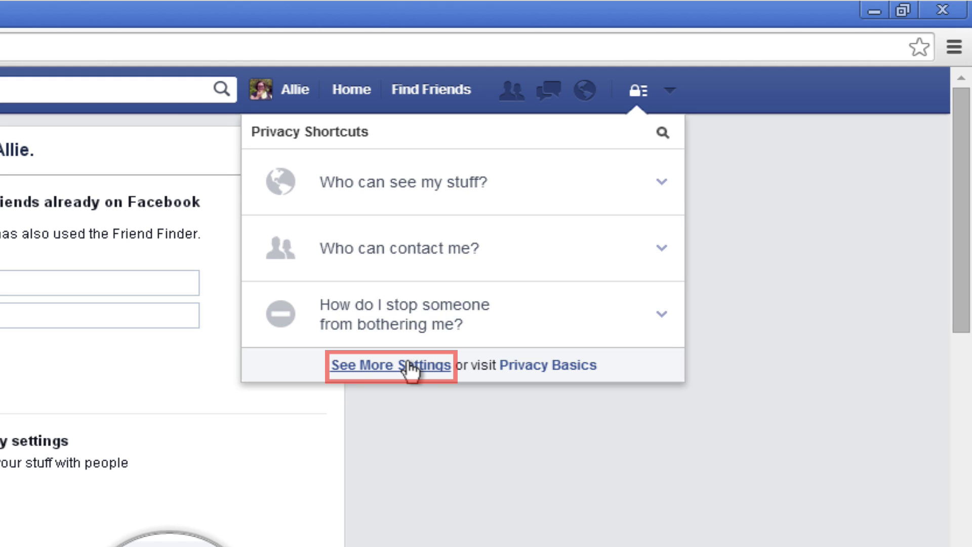
pyautogui.click(409, 370)
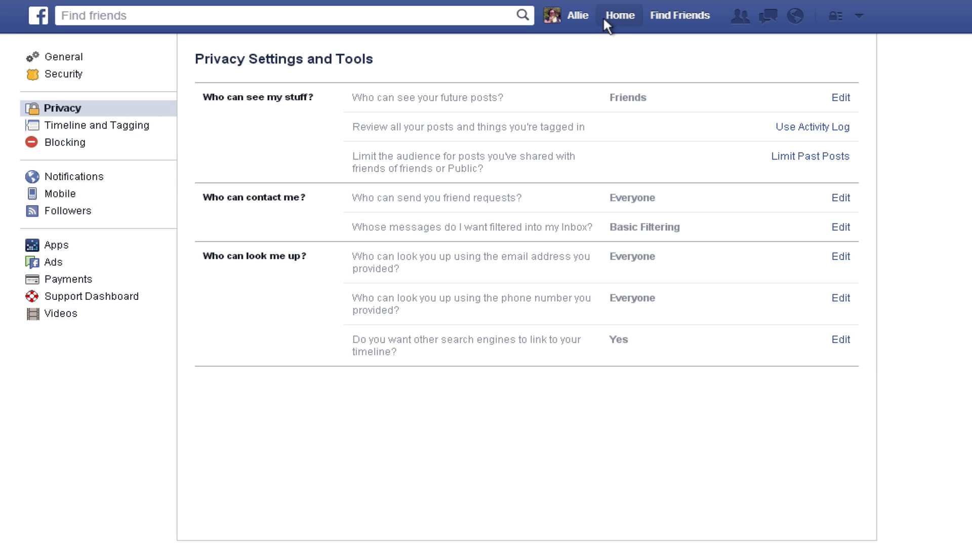
pyautogui.click(618, 15)
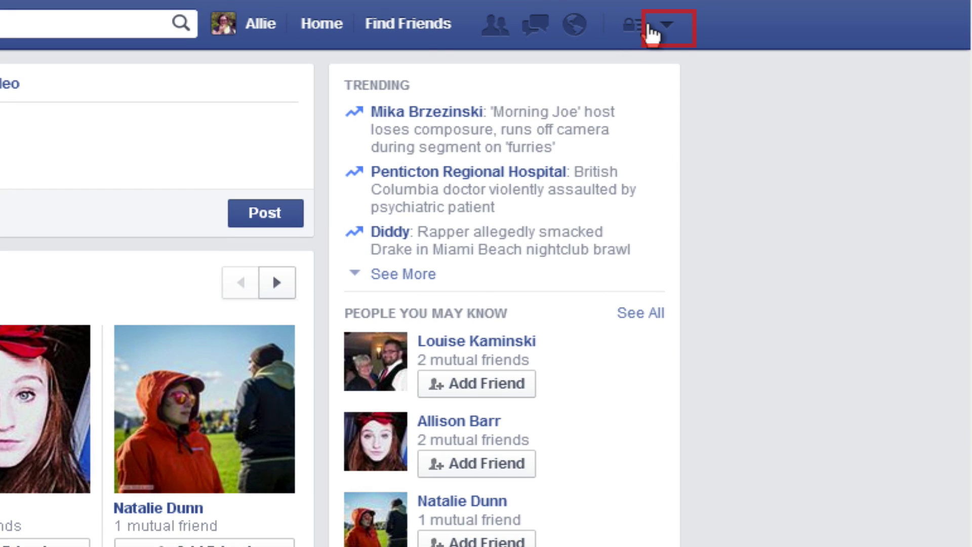
pyautogui.click(649, 27)
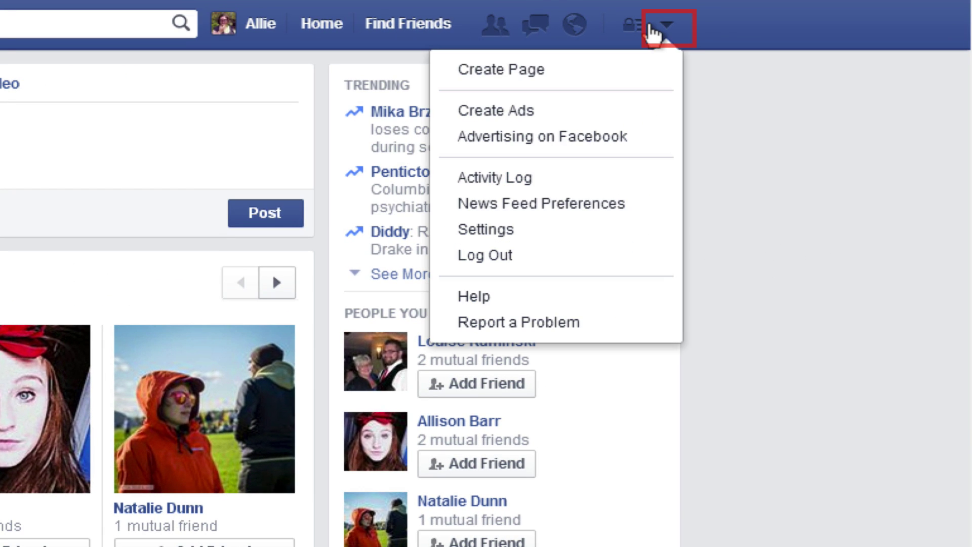
pyautogui.click(481, 233)
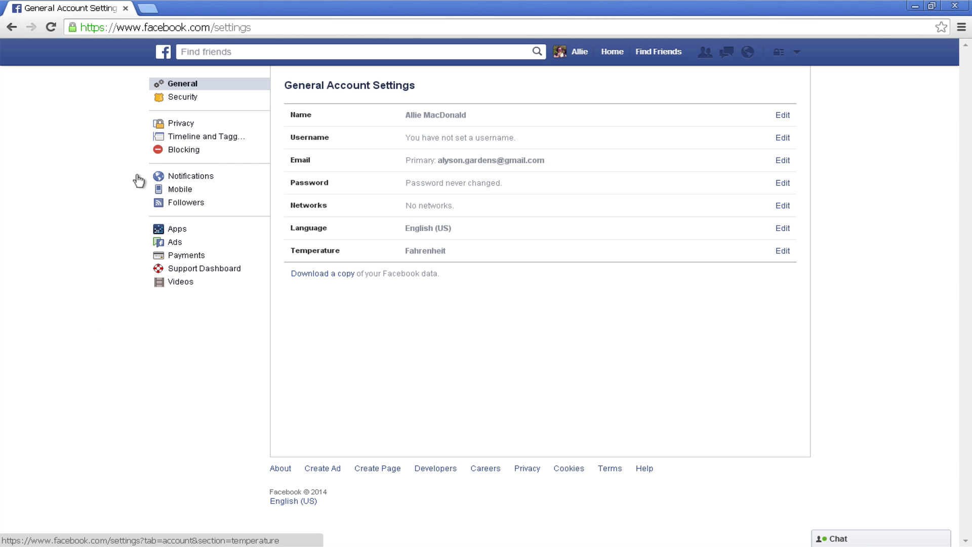
pyautogui.click(173, 124)
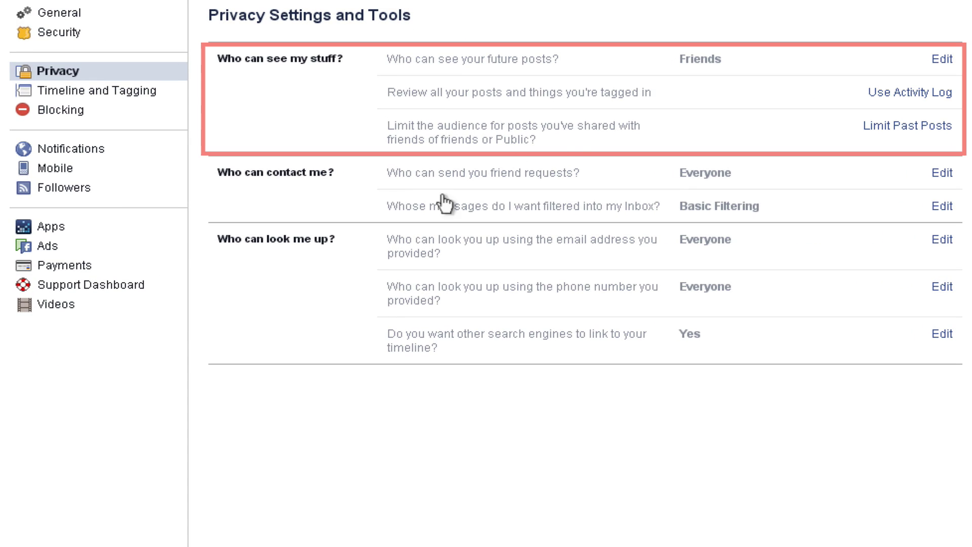
# Step: Leave the future-posts audience set to Friends and close its editor
pyautogui.click(942, 59)
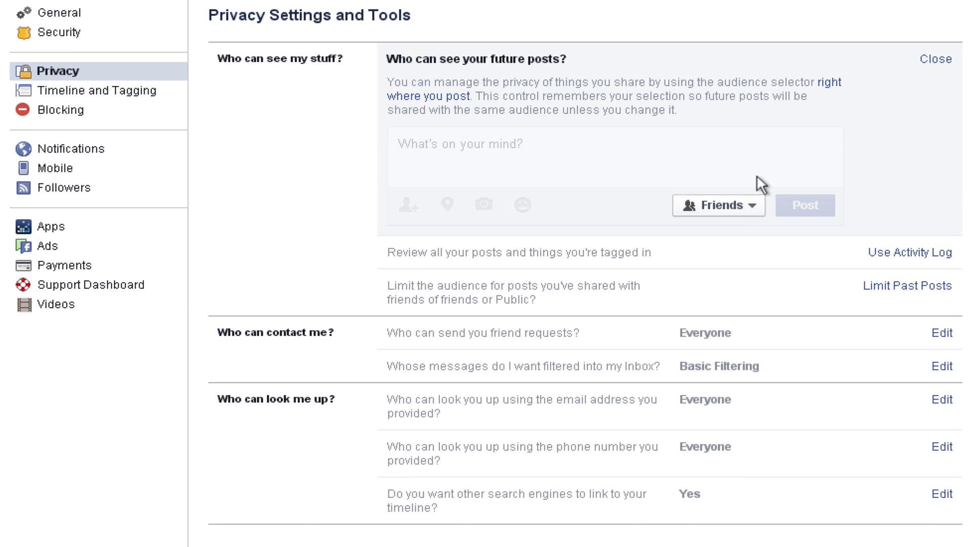
pyautogui.click(719, 223)
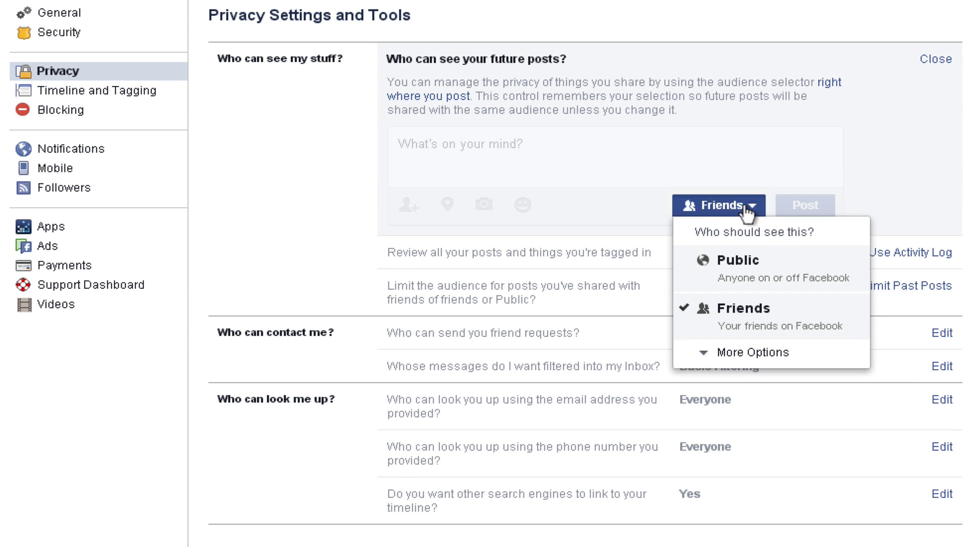
pyautogui.click(732, 319)
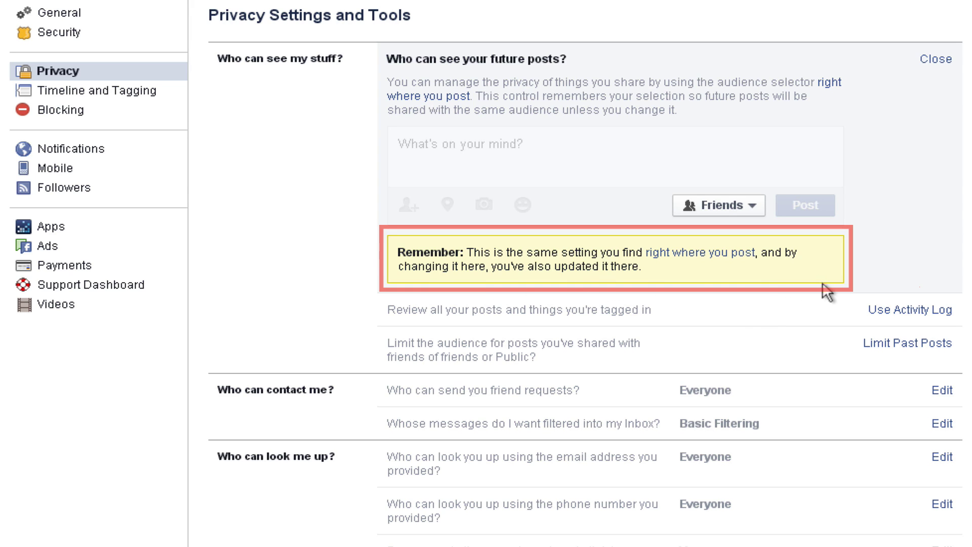
pyautogui.click(923, 61)
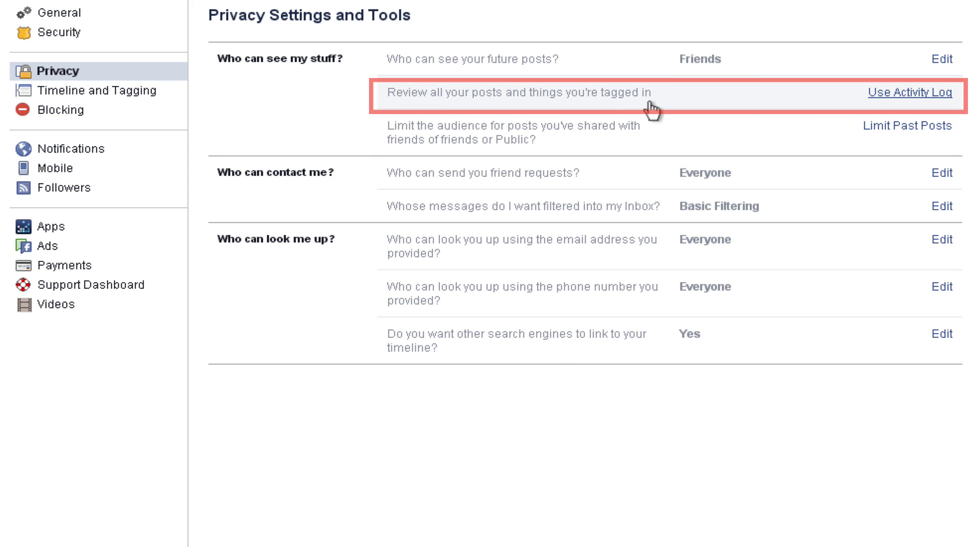
# Step: Limit the audience of old posts to Friends only and confirm the change
pyautogui.click(883, 94)
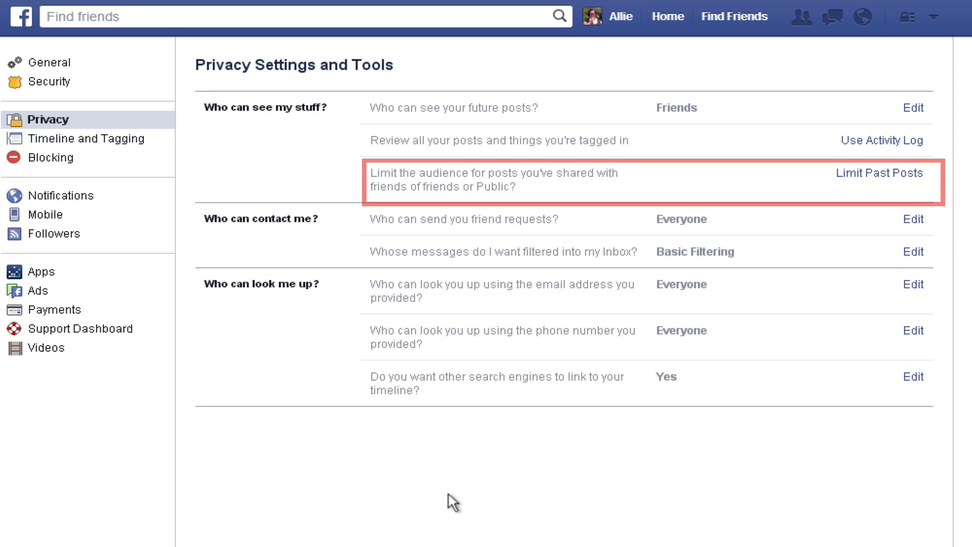
pyautogui.click(859, 180)
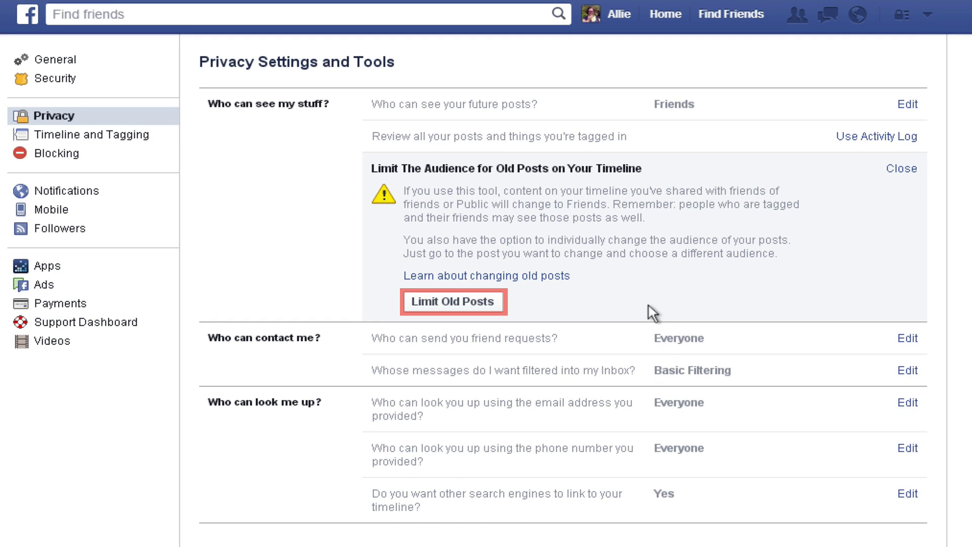
pyautogui.click(472, 304)
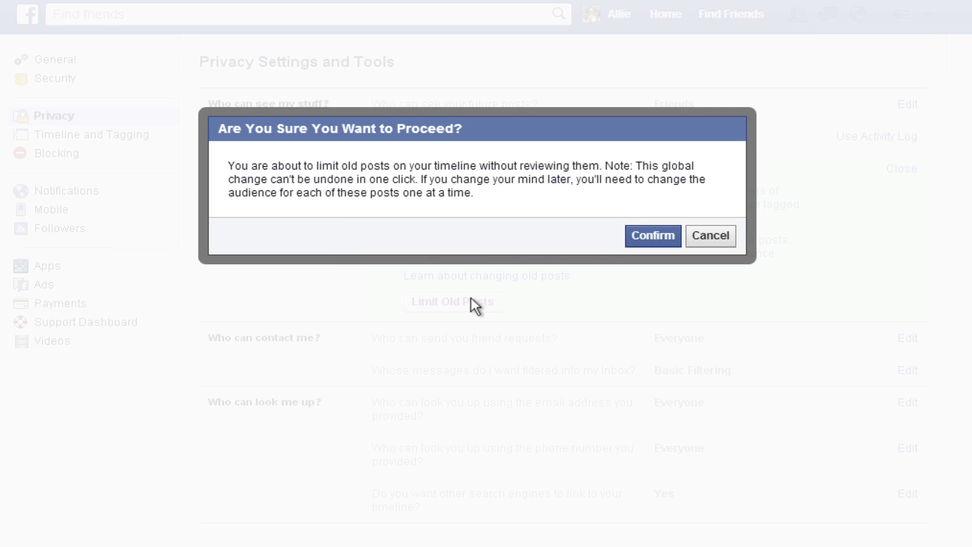
pyautogui.click(653, 237)
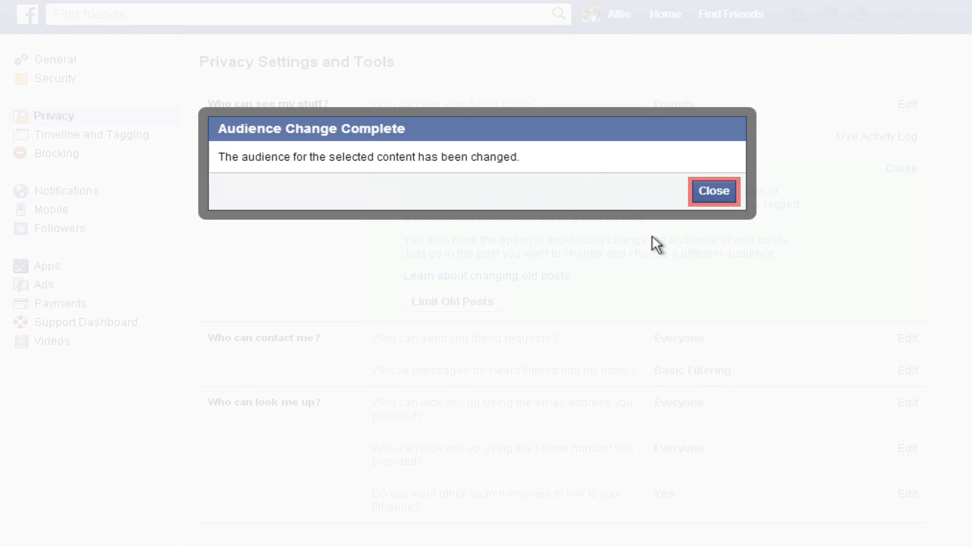
pyautogui.click(713, 192)
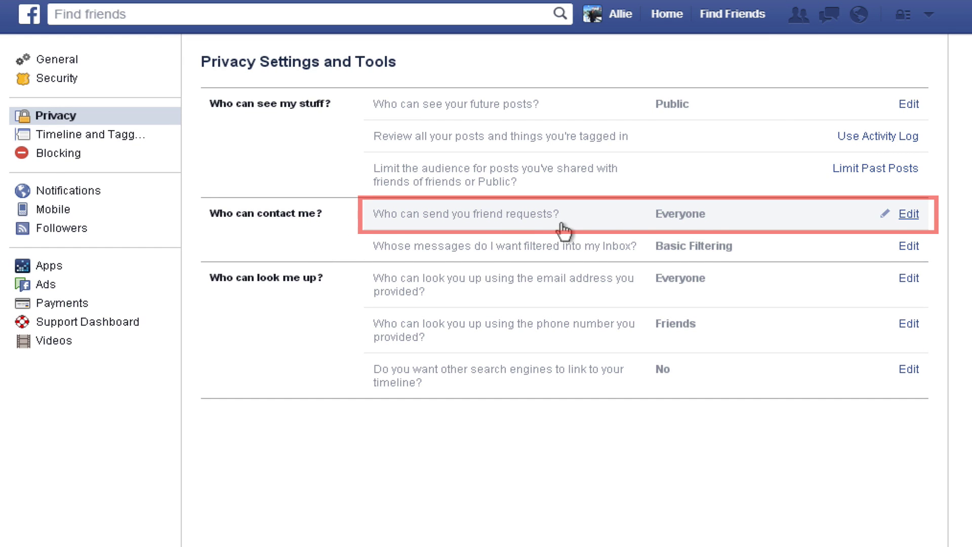
# Step: Keep friend requests open to Everyone and leave inbox filtering on Basic Filtering
pyautogui.click(909, 213)
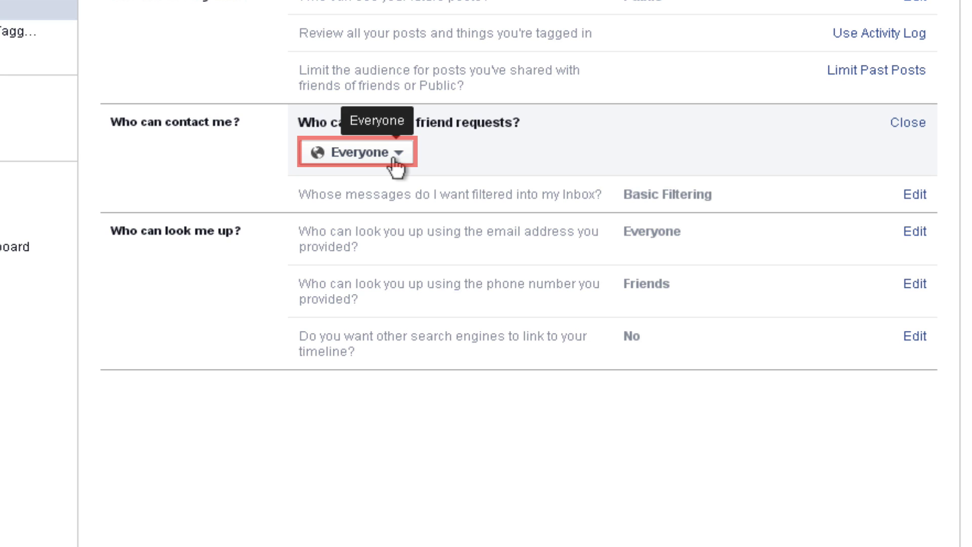
pyautogui.click(395, 161)
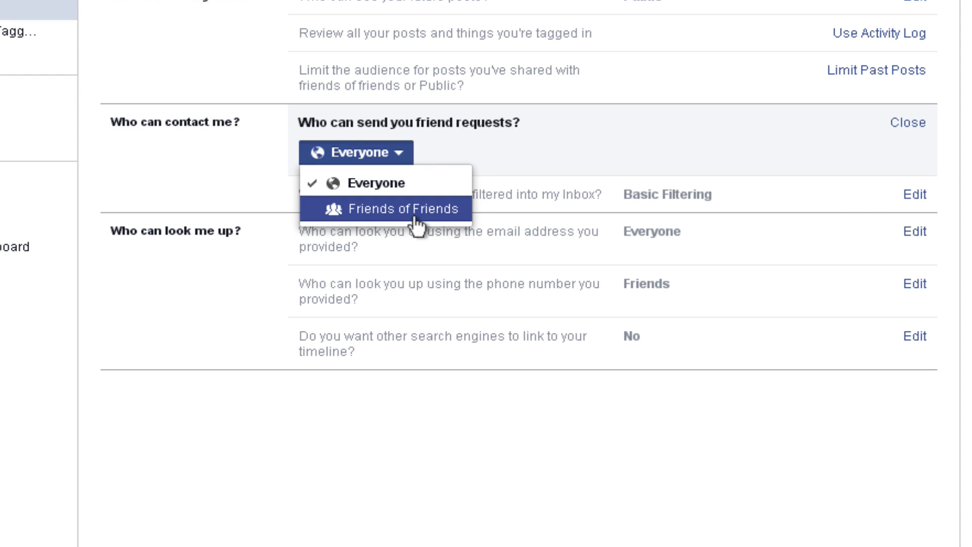
pyautogui.click(383, 188)
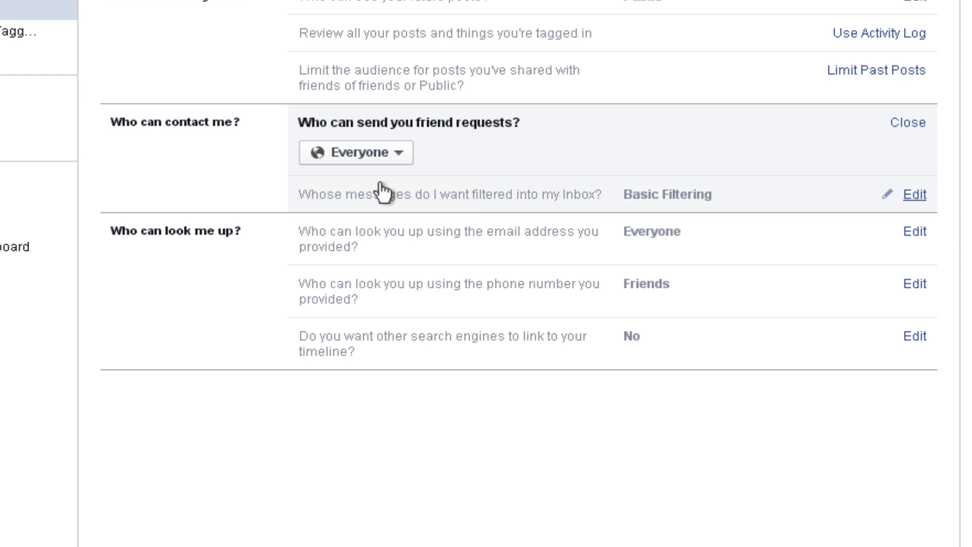
pyautogui.click(900, 128)
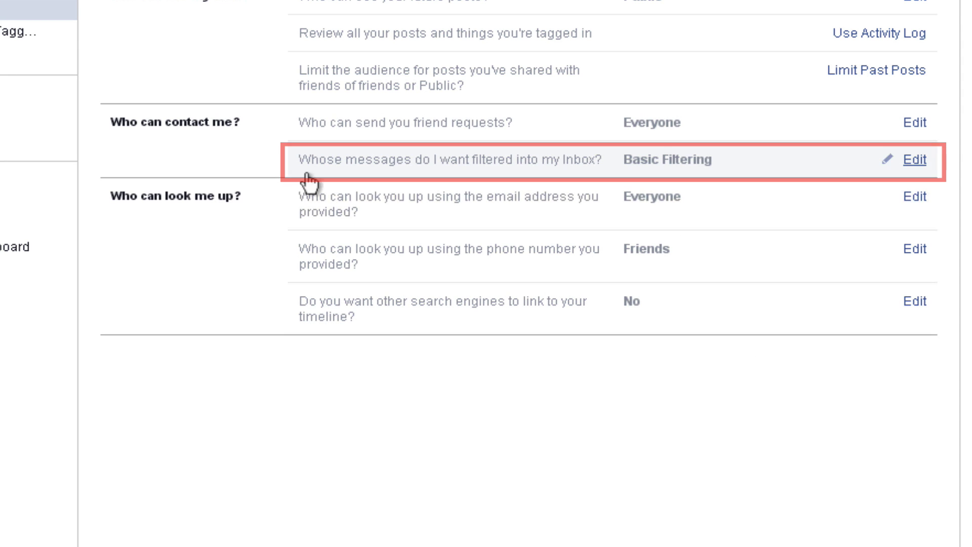
pyautogui.click(664, 170)
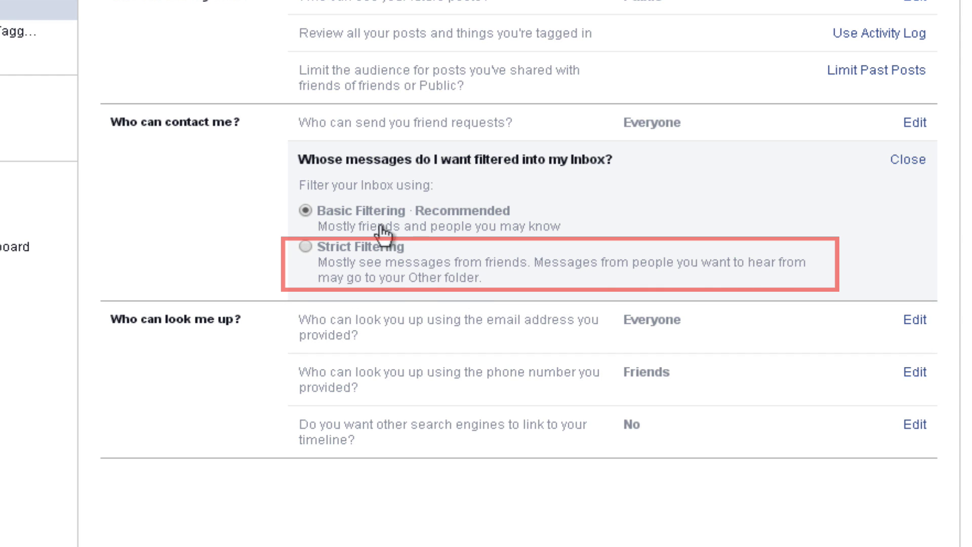
pyautogui.click(906, 161)
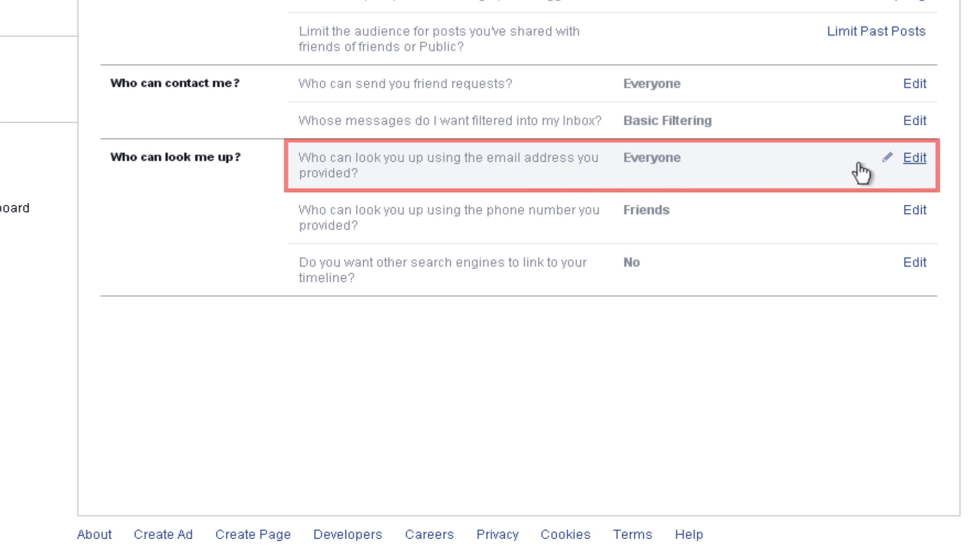
# Step: Keep email-address lookup set to Everyone
pyautogui.click(911, 162)
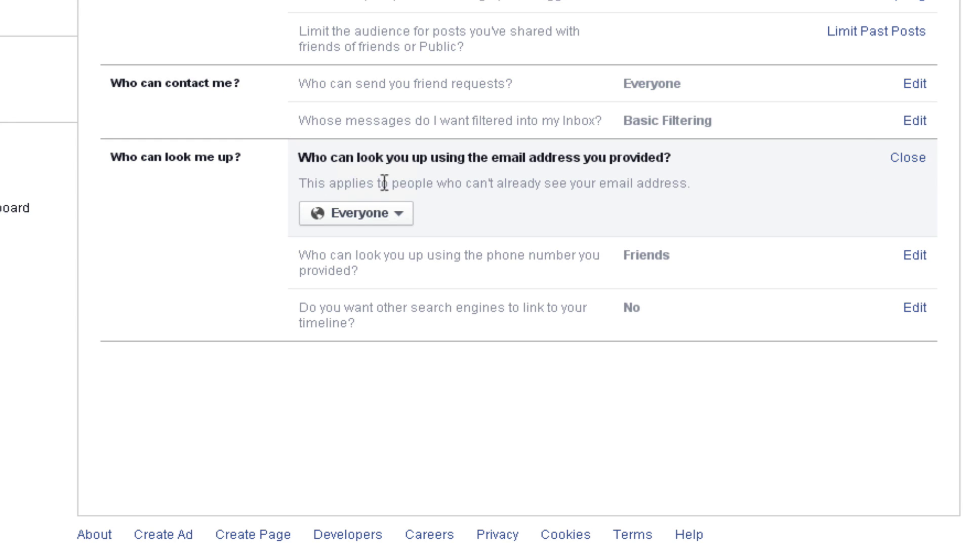
pyautogui.click(397, 217)
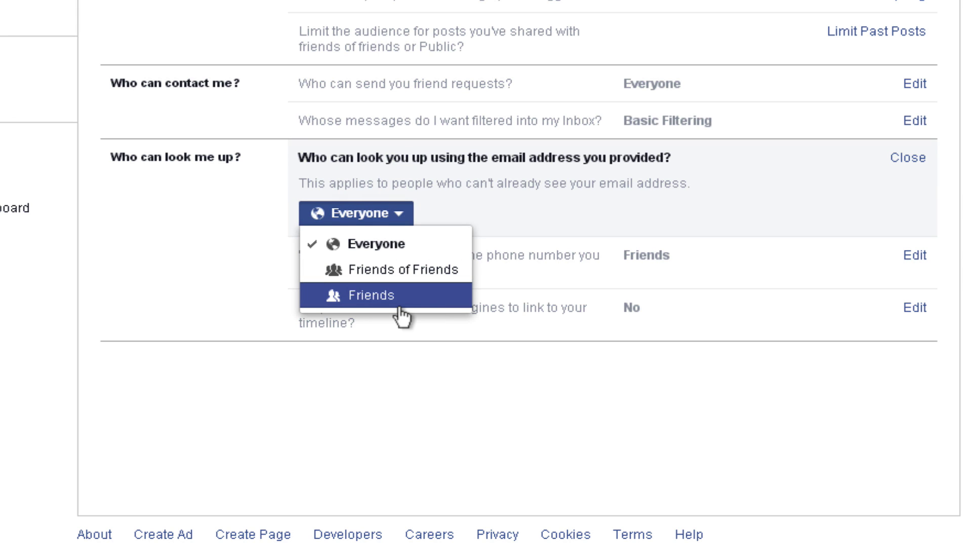
pyautogui.click(391, 245)
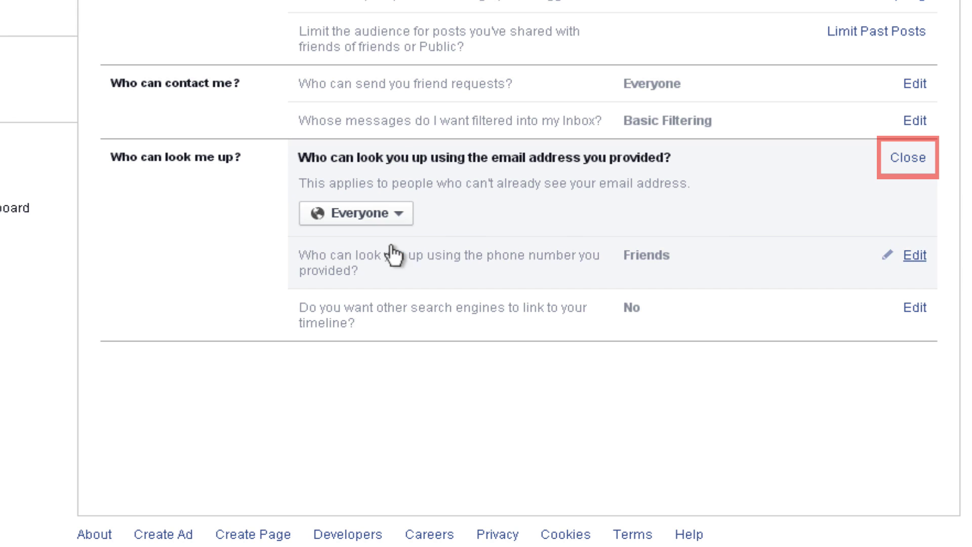
pyautogui.click(907, 175)
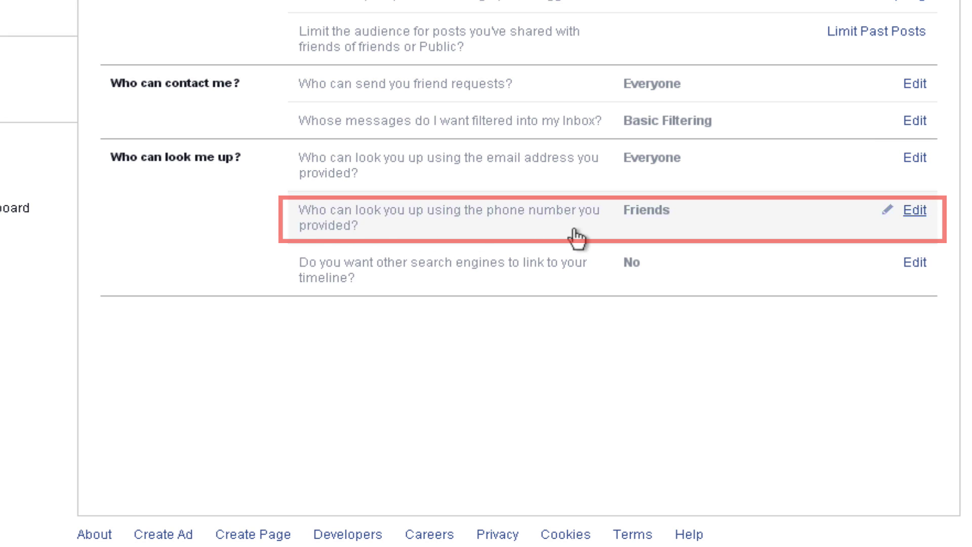
# Step: Change phone-number lookup from Friends to Everyone
pyautogui.click(914, 212)
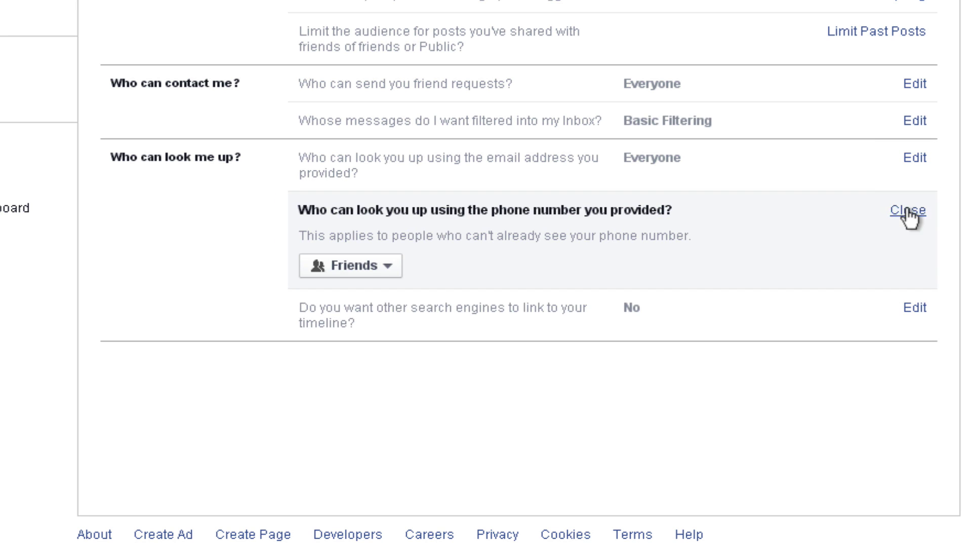
pyautogui.click(378, 269)
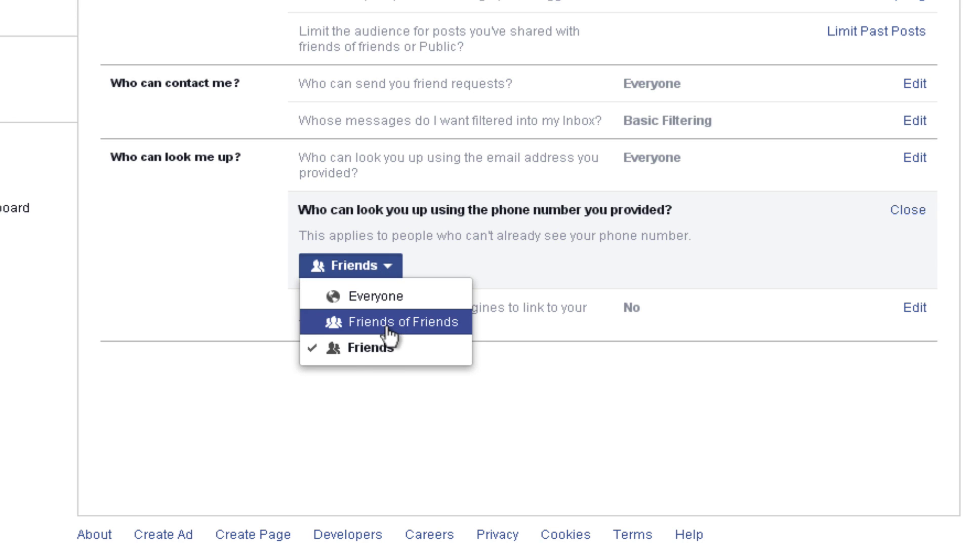
pyautogui.click(398, 303)
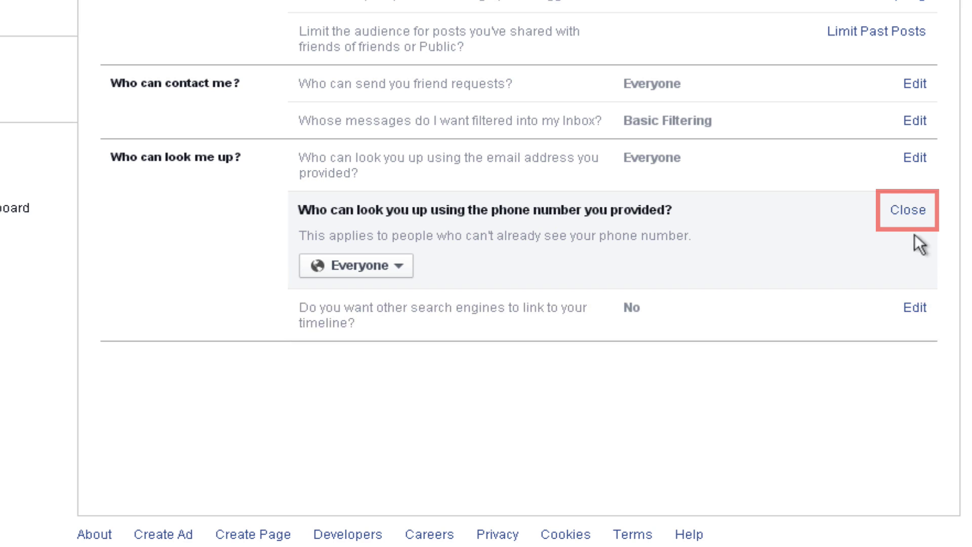
pyautogui.click(907, 210)
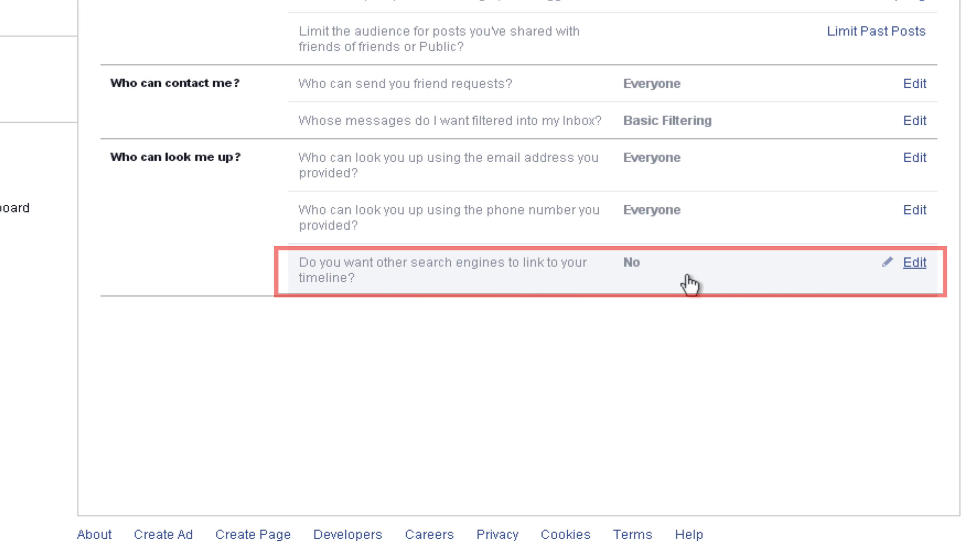
# Step: Let other search engines link to your timeline
pyautogui.click(904, 265)
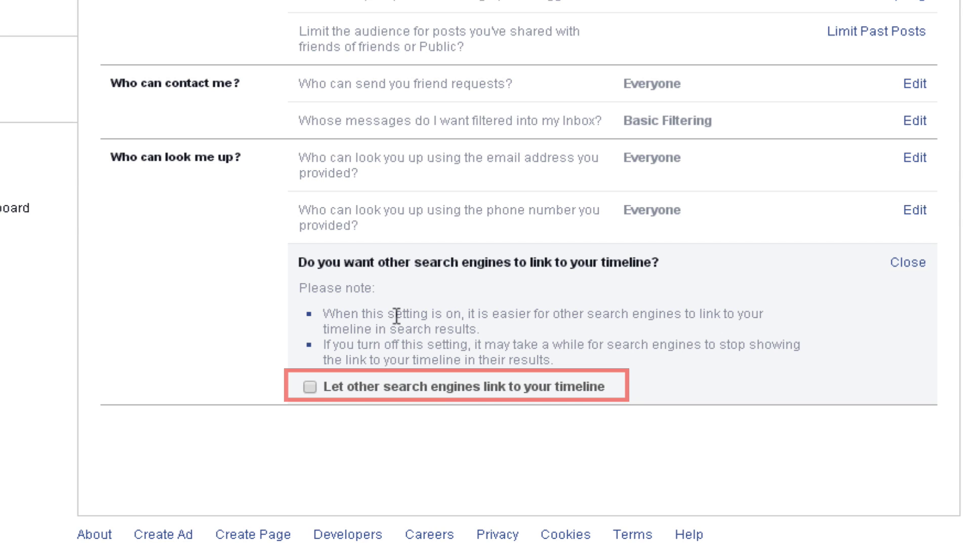
pyautogui.click(306, 387)
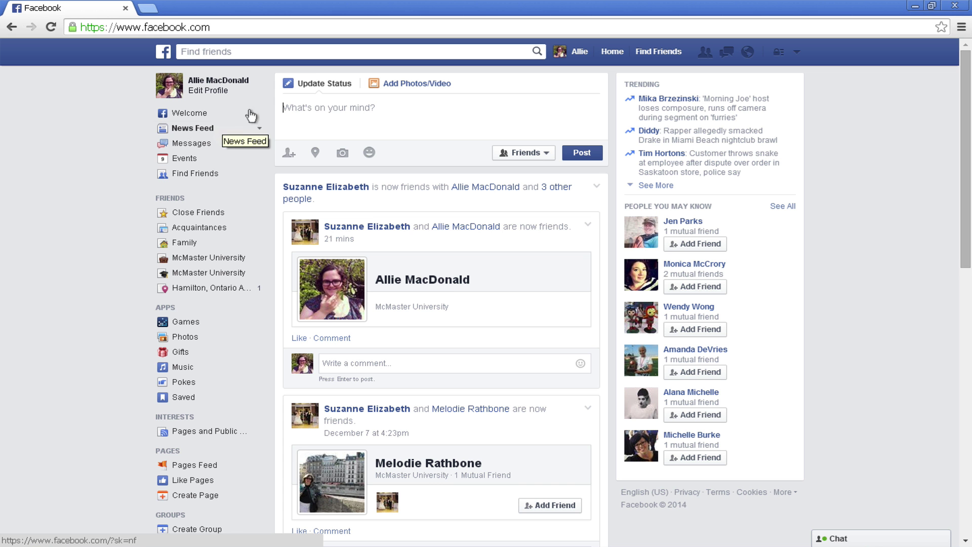
# Step: Post the status 'Can't wait to go to the charity bake-off this weekend!' to Public
pyautogui.click(603, 109)
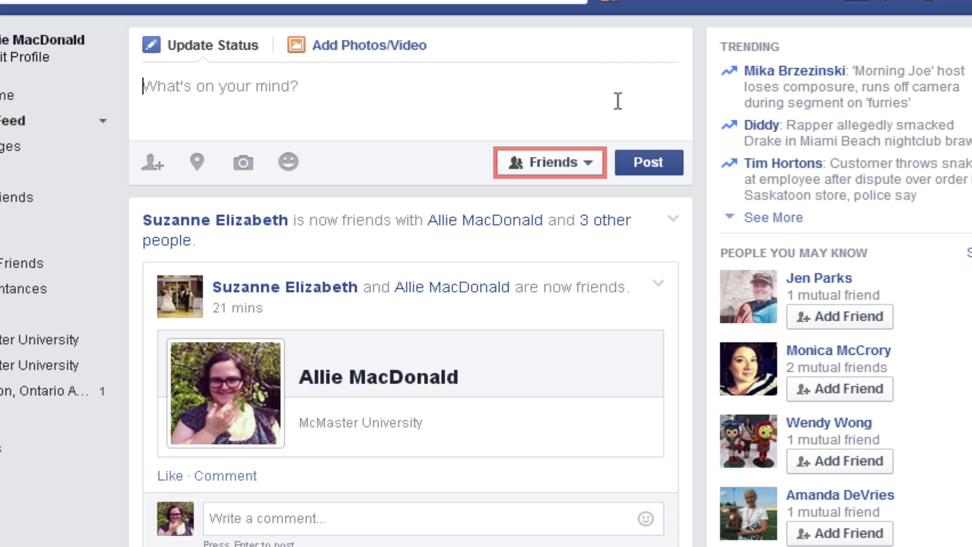
pyautogui.write('Ca')
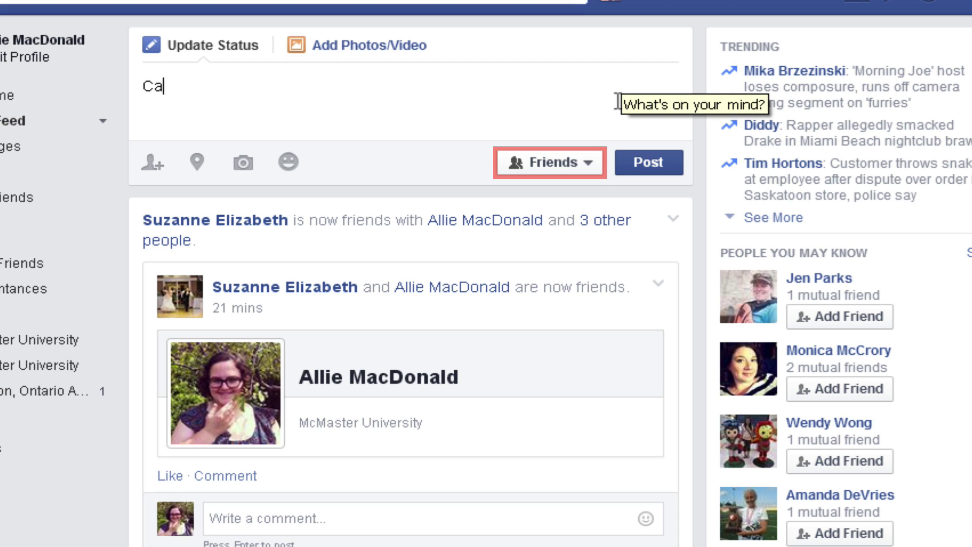
pyautogui.write("n't wait to go to the charity bake-off this weekend!")
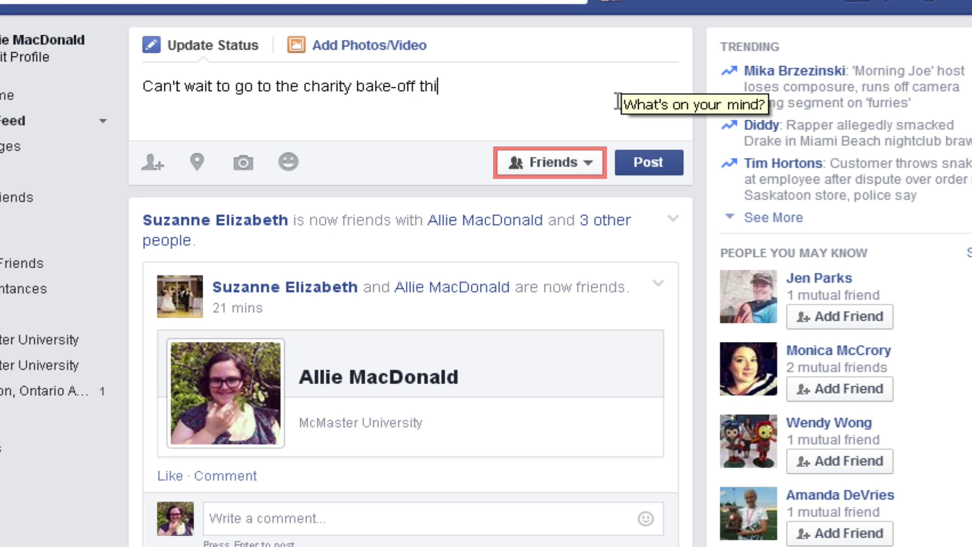
pyautogui.click(584, 172)
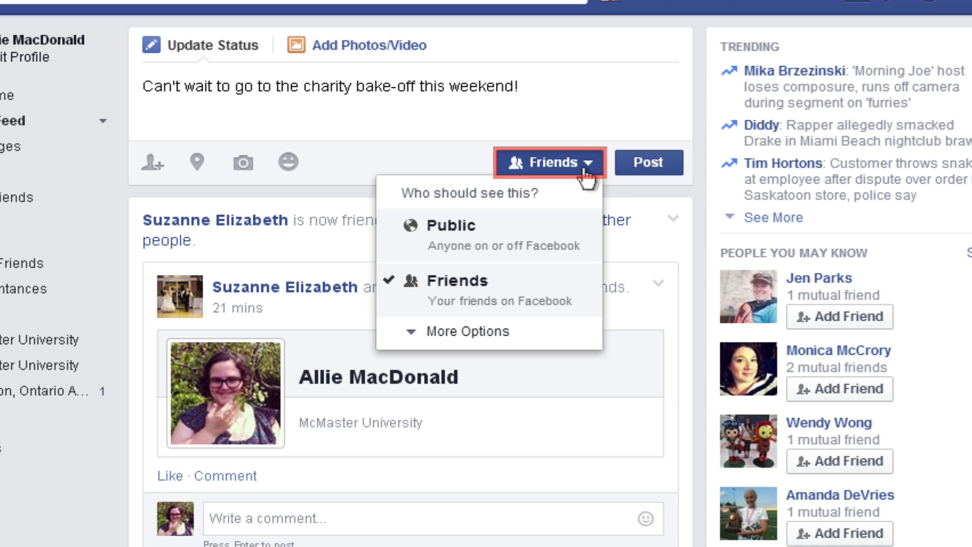
pyautogui.click(503, 250)
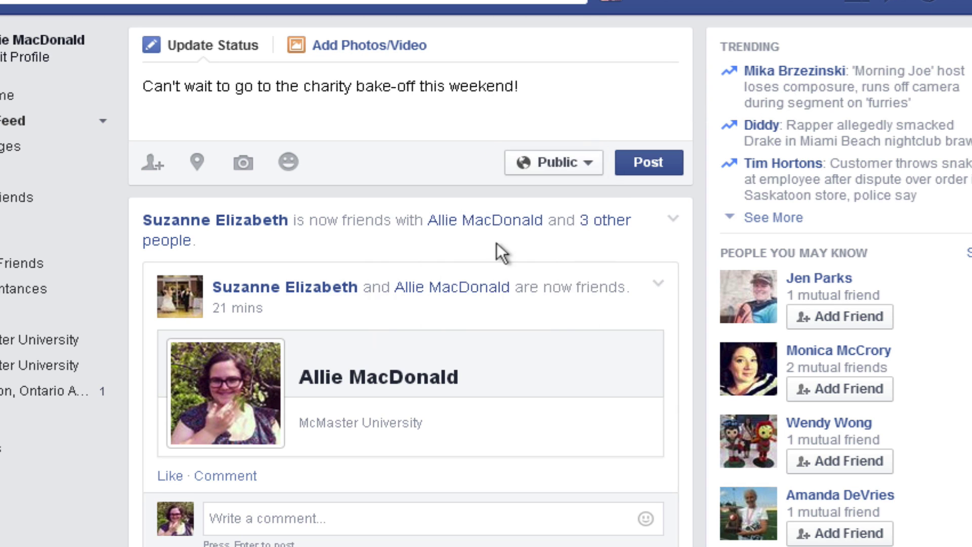
pyautogui.click(637, 172)
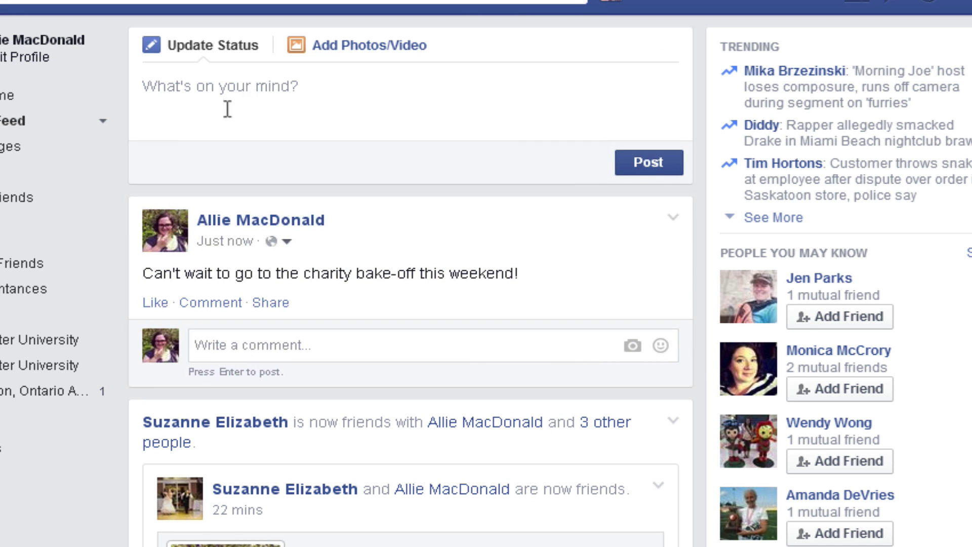
pyautogui.click(184, 90)
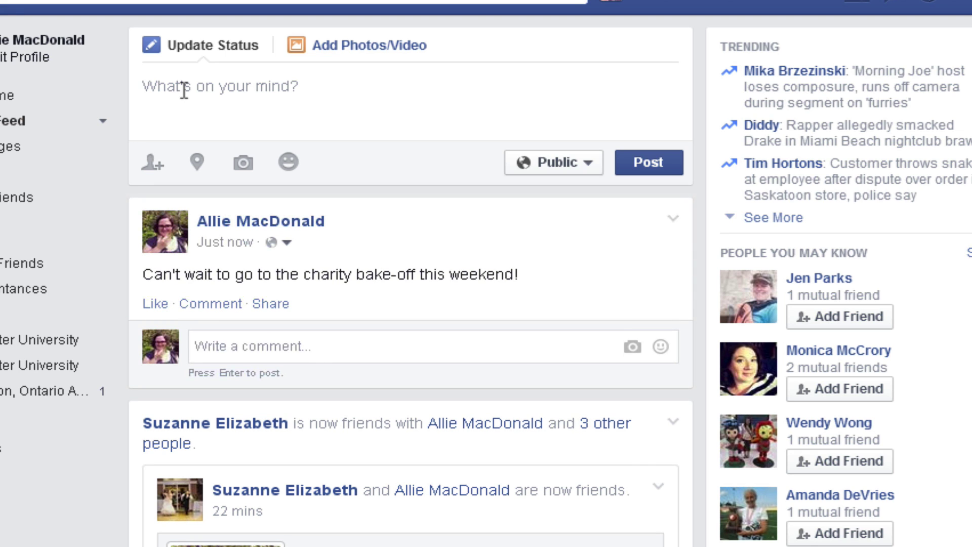